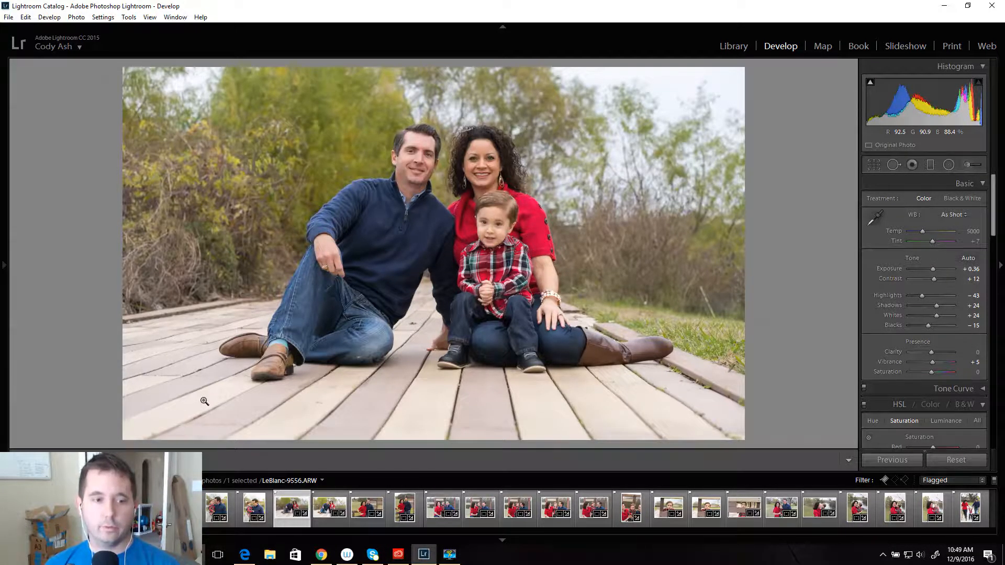
Set the family photo's Highlights to −38 and compare the edit with the before version.
{"action": "left_click", "coordinate": [922, 296]}
{"action": "mouse_move", "coordinate": [922, 296]}
{"action": "left_mouse_down"}
{"action": "mouse_move", "coordinate": [957, 296]}
{"action": "mouse_move", "coordinate": [911, 296]}
{"action": "mouse_move", "coordinate": [922, 296]}
{"action": "left_mouse_up"}
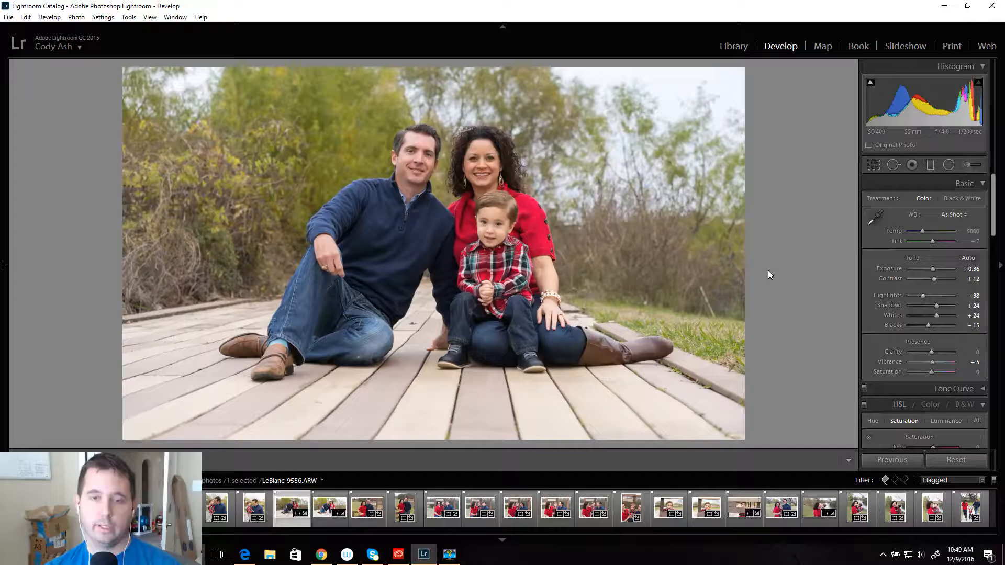
{"action": "key", "text": "backslash"}
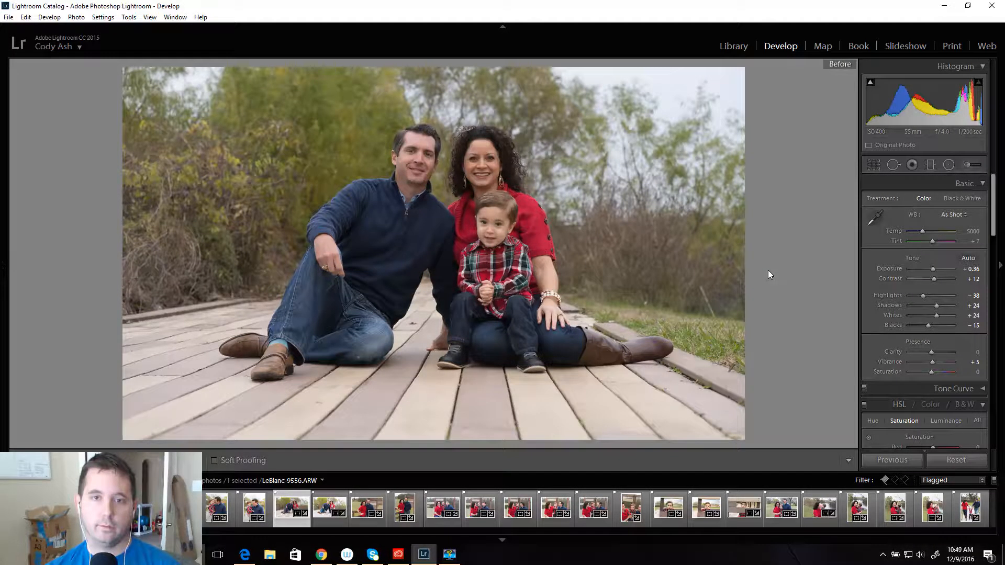
{"action": "key", "text": "backslash"}
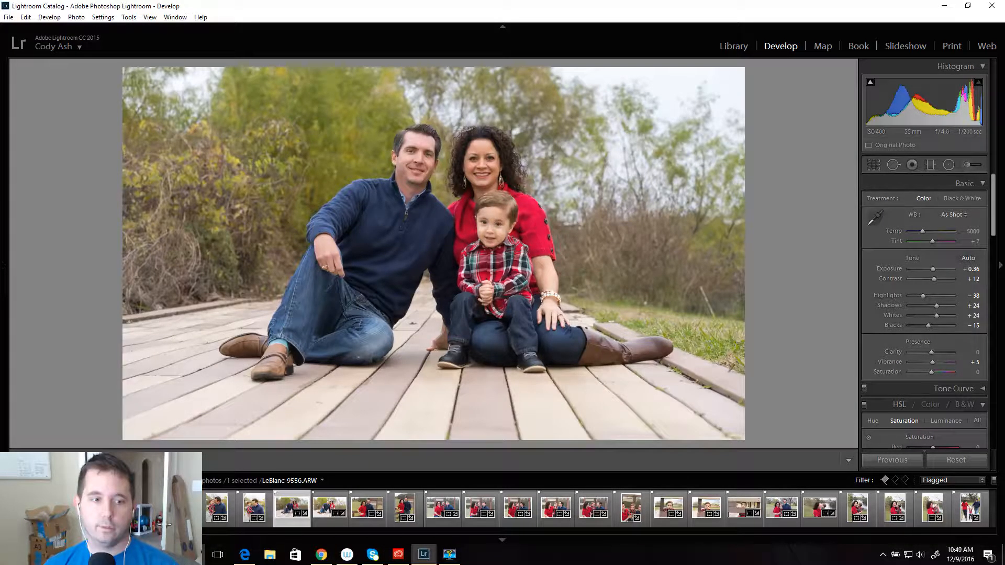
Create a virtual copy of the boardwalk family photo and set the original as the reference photo in Reference View.
{"action": "key", "text": "shift+r"}
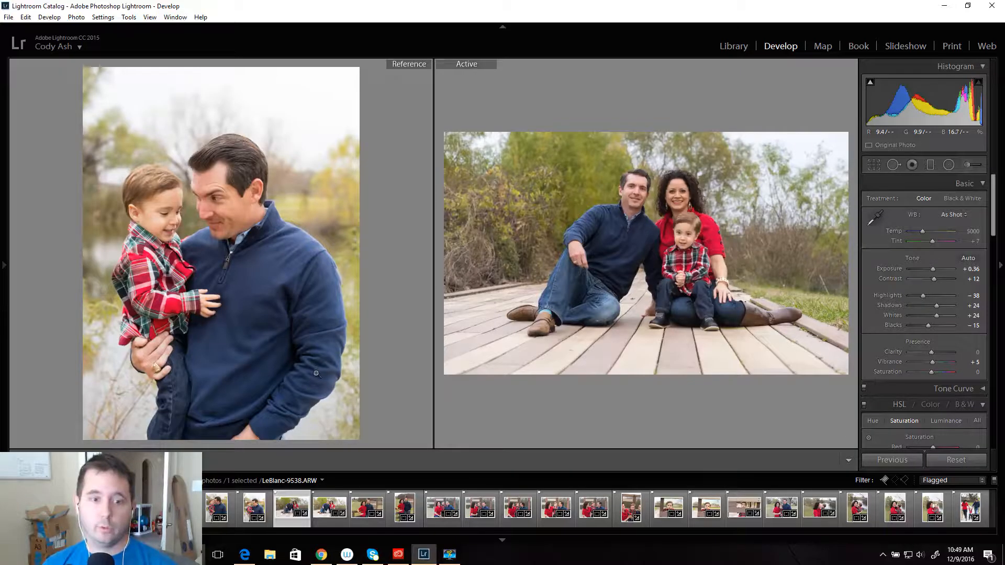
{"action": "right_click", "coordinate": [286, 510]}
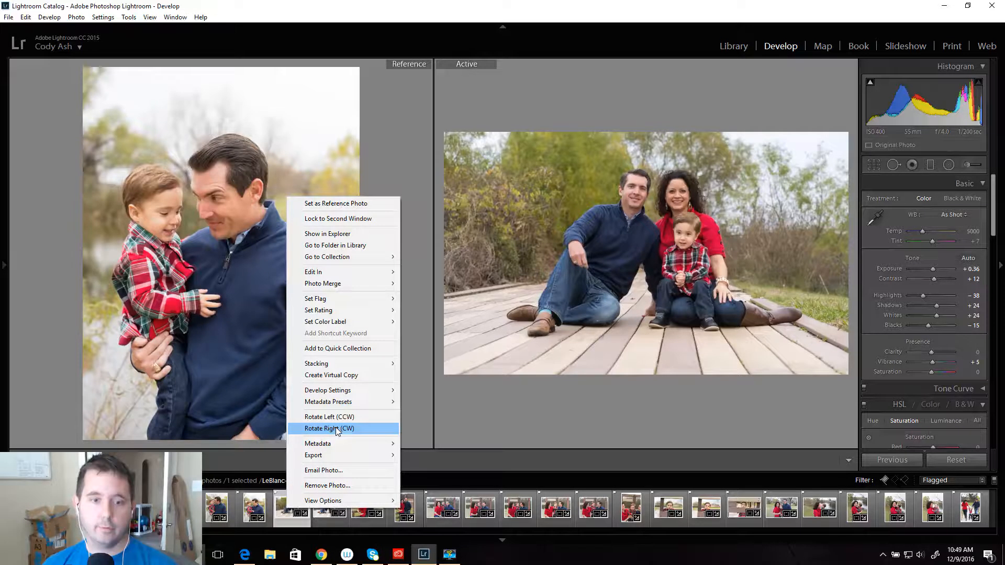
{"action": "left_click", "coordinate": [339, 376]}
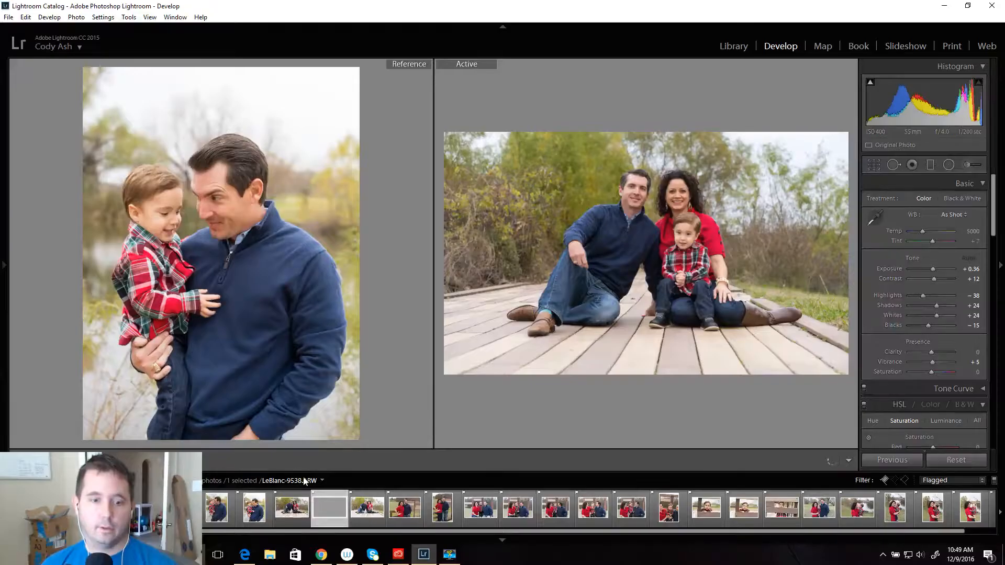
{"action": "left_click", "coordinate": [294, 519]}
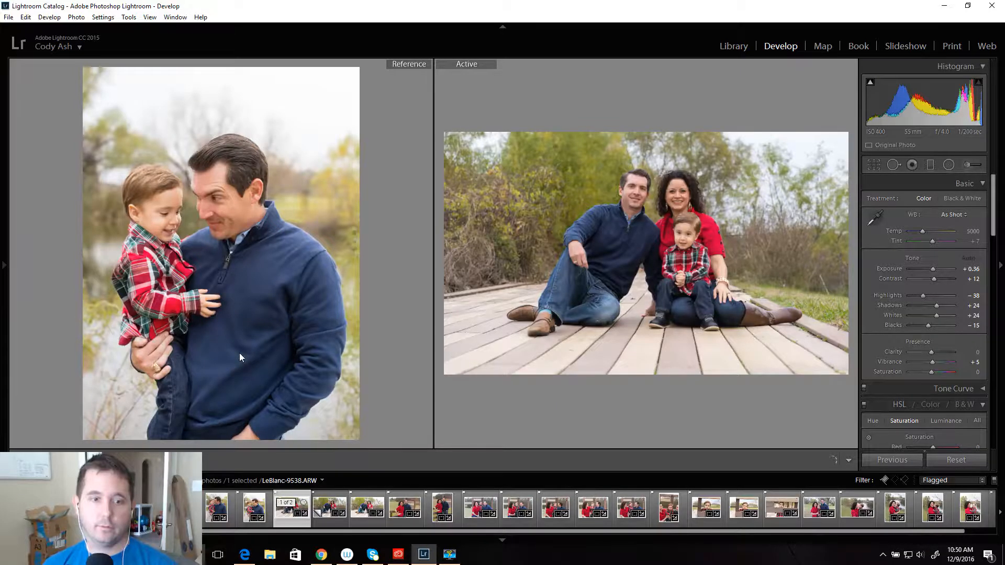
{"action": "left_click_drag", "start_coordinate": [284, 511], "coordinate": [253, 392]}
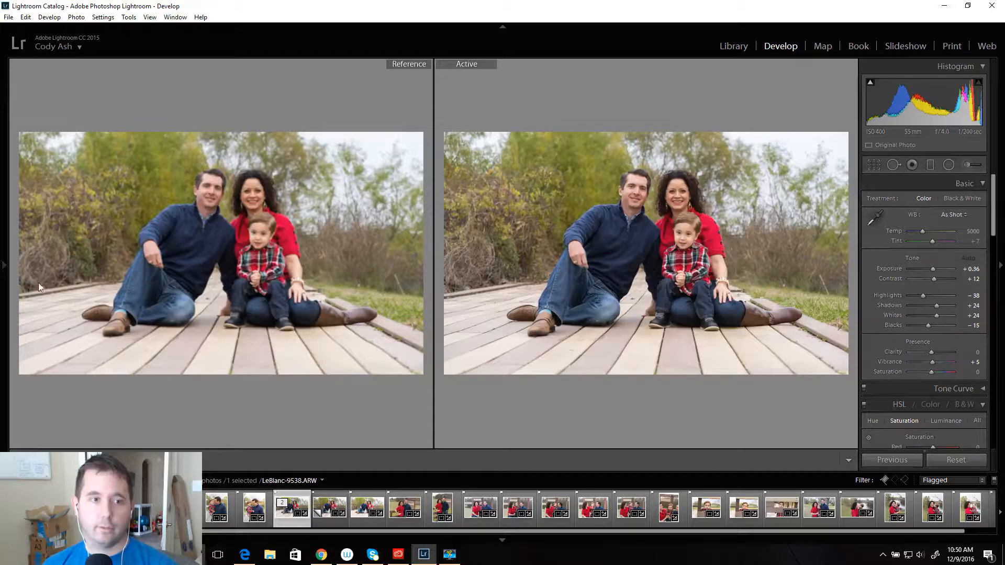
{"action": "left_click", "coordinate": [5, 268]}
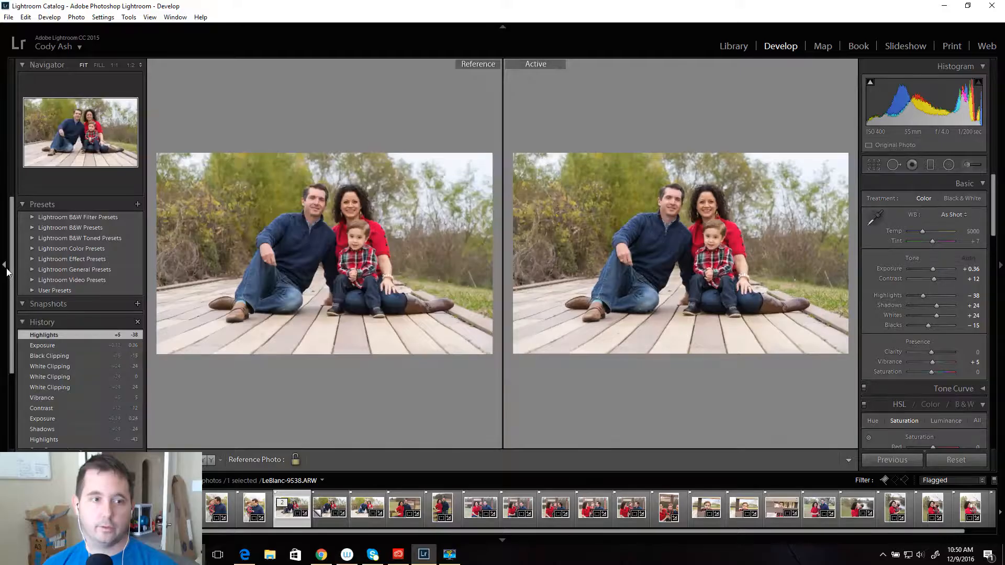
{"action": "left_click", "coordinate": [6, 270]}
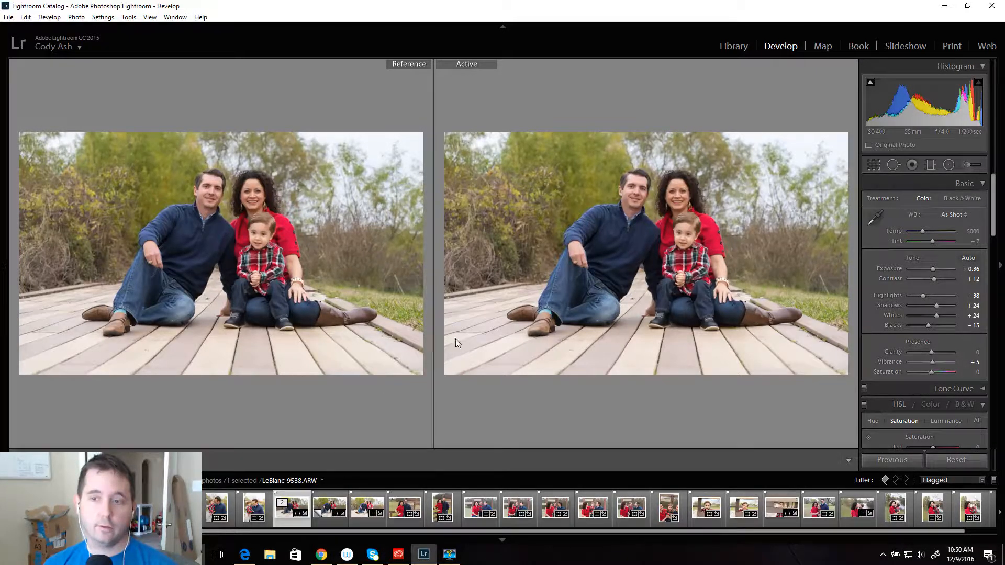
Test the original photo's Contrast at −74, watching both views, and settle on +7.
{"action": "left_click", "coordinate": [935, 279]}
{"action": "left_click_drag", "start_coordinate": [934, 279], "coordinate": [915, 279]}
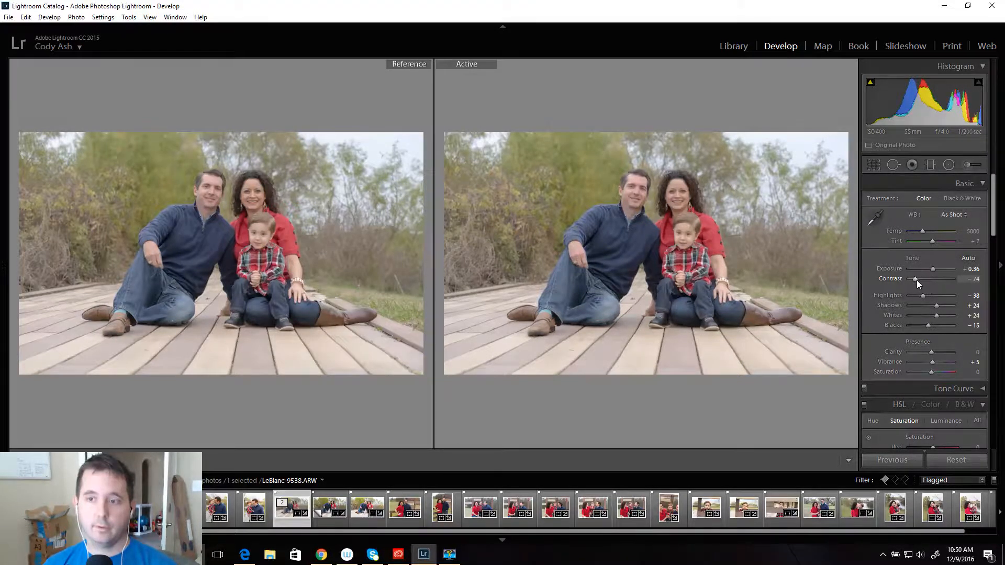
{"action": "left_click_drag", "start_coordinate": [916, 279], "coordinate": [933, 277]}
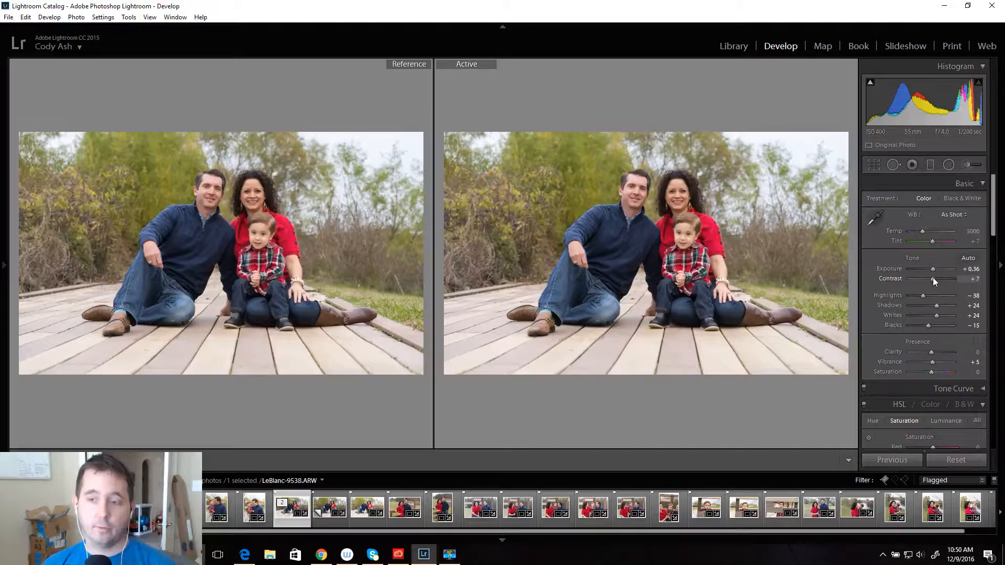
Make the virtual copy active, compare the woman's face in both views with Contrast at +71, and set the copy's Contrast to 0.
{"action": "left_click", "coordinate": [334, 522]}
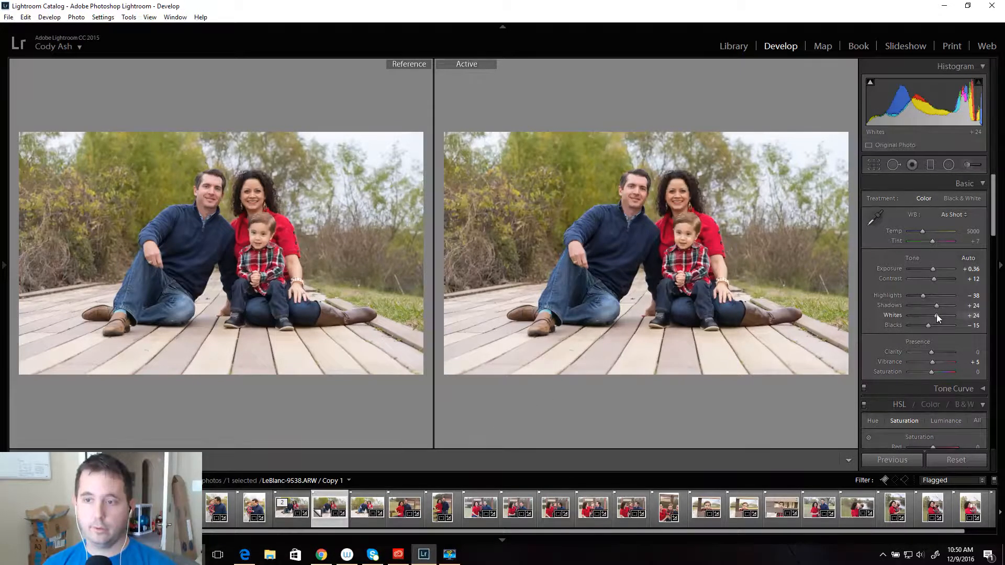
{"action": "left_click_drag", "start_coordinate": [934, 279], "coordinate": [948, 279]}
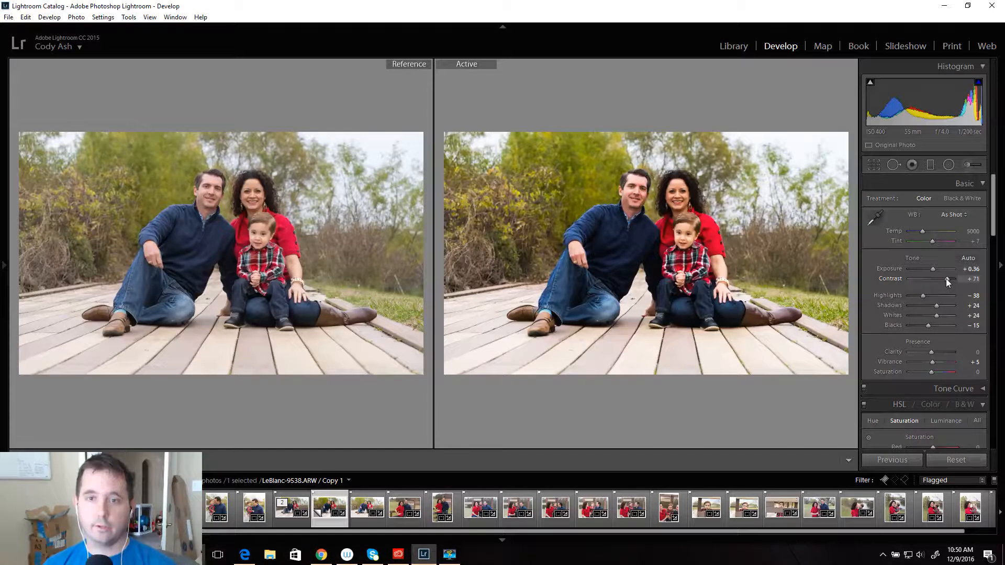
{"action": "left_click", "coordinate": [252, 204]}
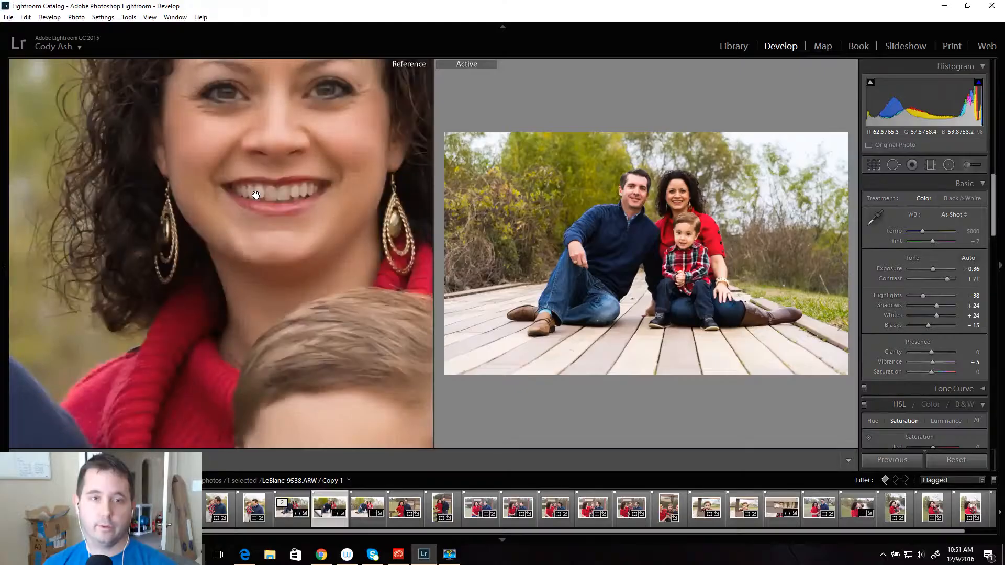
{"action": "left_click", "coordinate": [675, 197]}
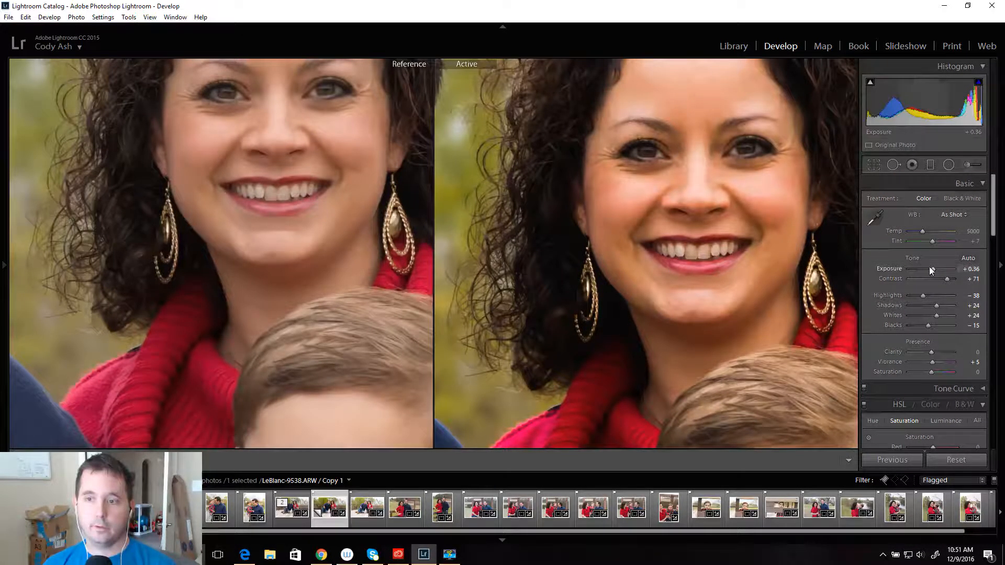
{"action": "left_click_drag", "start_coordinate": [947, 279], "coordinate": [930, 279]}
Set the virtual copy's Blacks to −26, using the boy's face for close-up comparison, and return both views to the full photo.
{"action": "left_click_drag", "start_coordinate": [678, 298], "coordinate": [624, 149]}
{"action": "left_click_drag", "start_coordinate": [343, 325], "coordinate": [306, 113]}
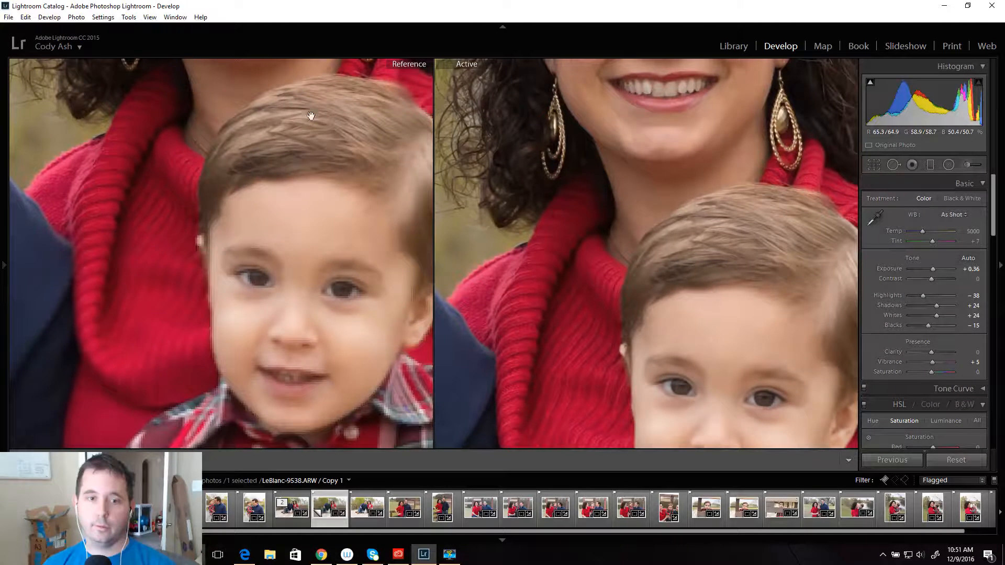
{"action": "left_click_drag", "start_coordinate": [928, 325], "coordinate": [927, 325]}
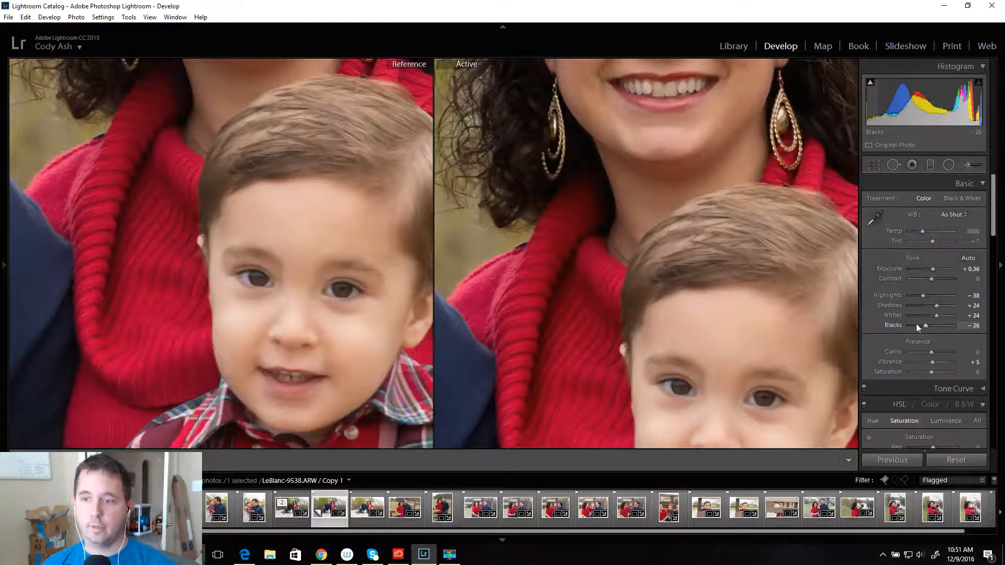
{"action": "left_click", "coordinate": [682, 242]}
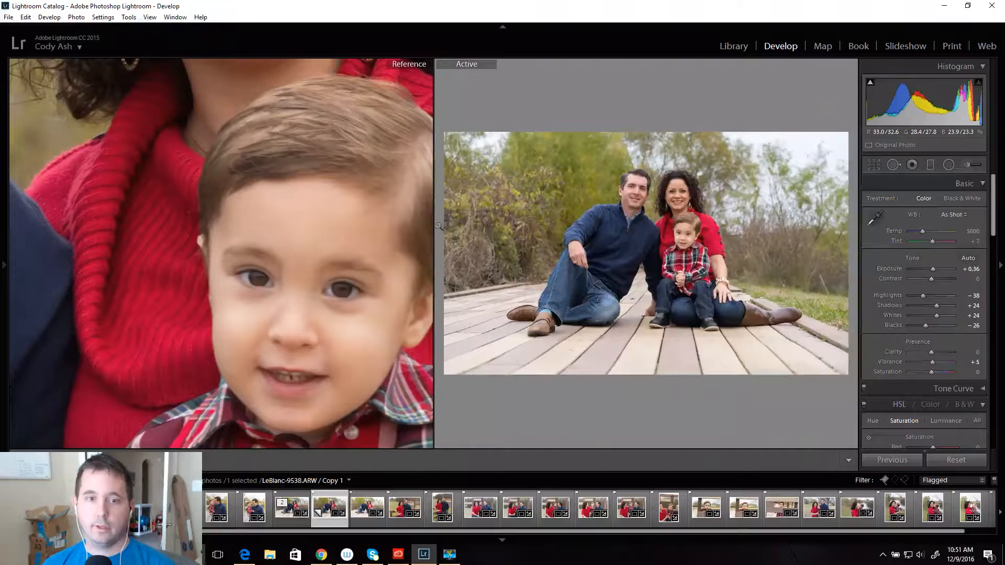
{"action": "left_click", "coordinate": [296, 220]}
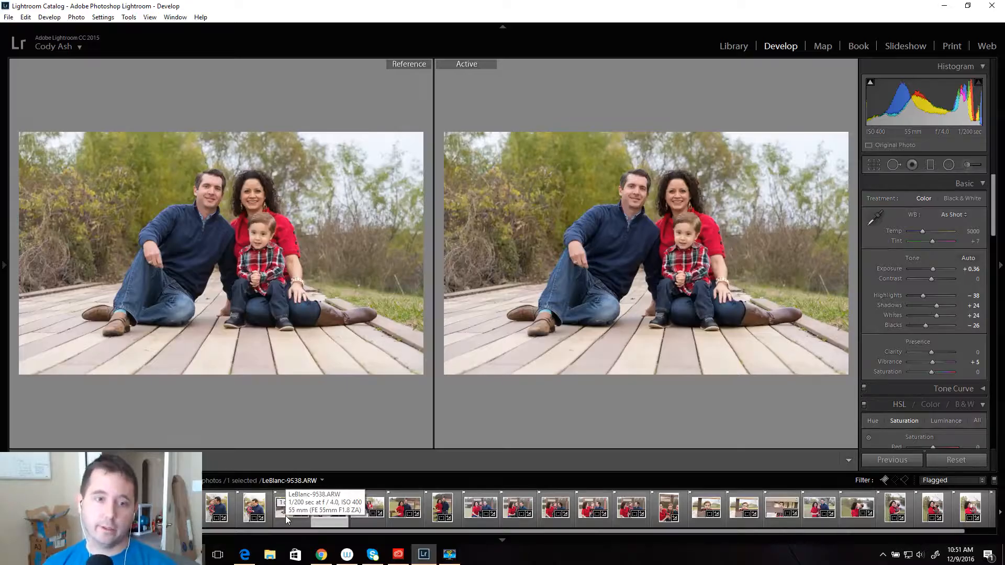
Compare the virtual copy's before and after states beside the reference photo, and review its edit history.
{"action": "key", "text": "ctrl+apostrophe"}
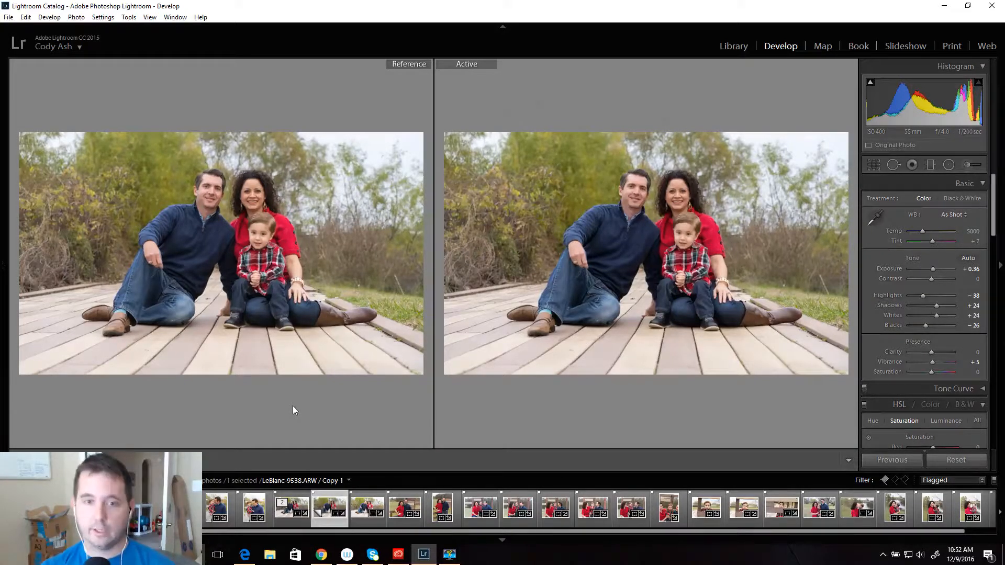
{"action": "key", "text": "backslash"}
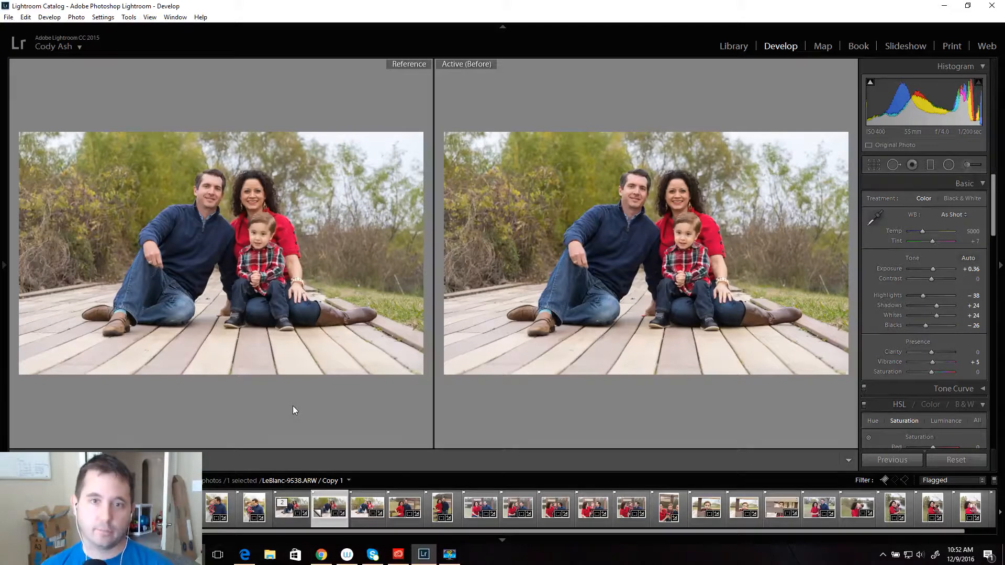
{"action": "key", "text": "backslash"}
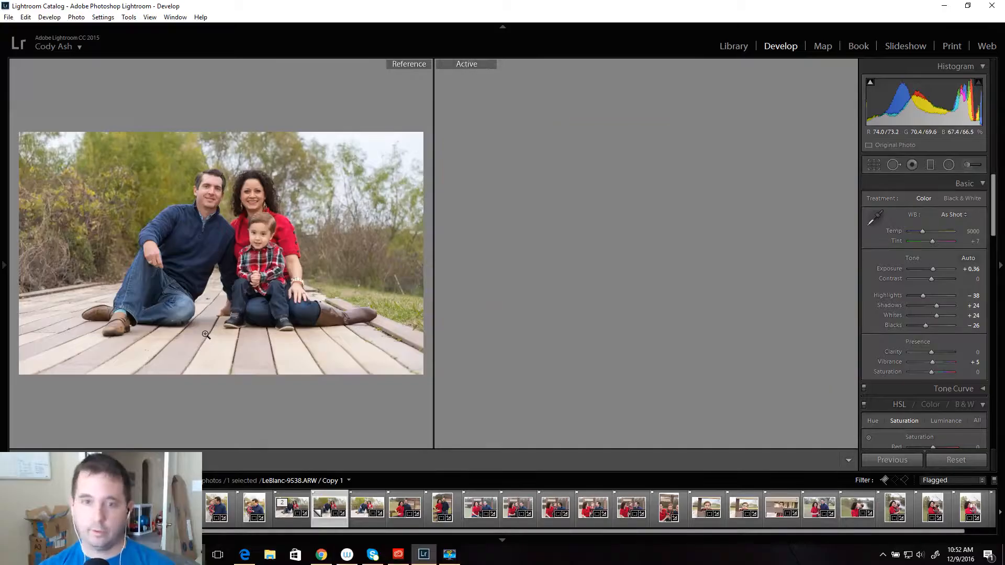
{"action": "left_click", "coordinate": [3, 266]}
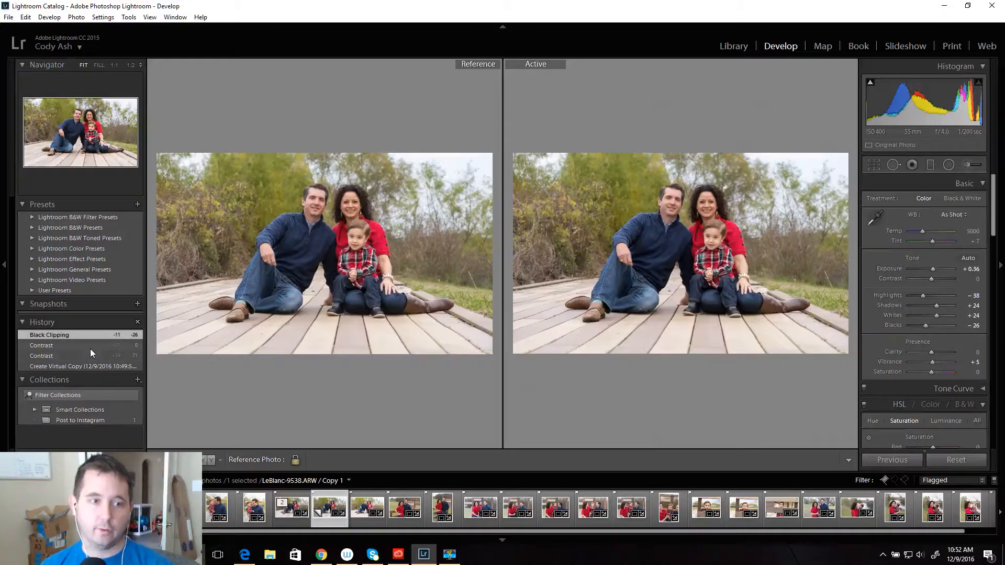
{"action": "left_click", "coordinate": [6, 269]}
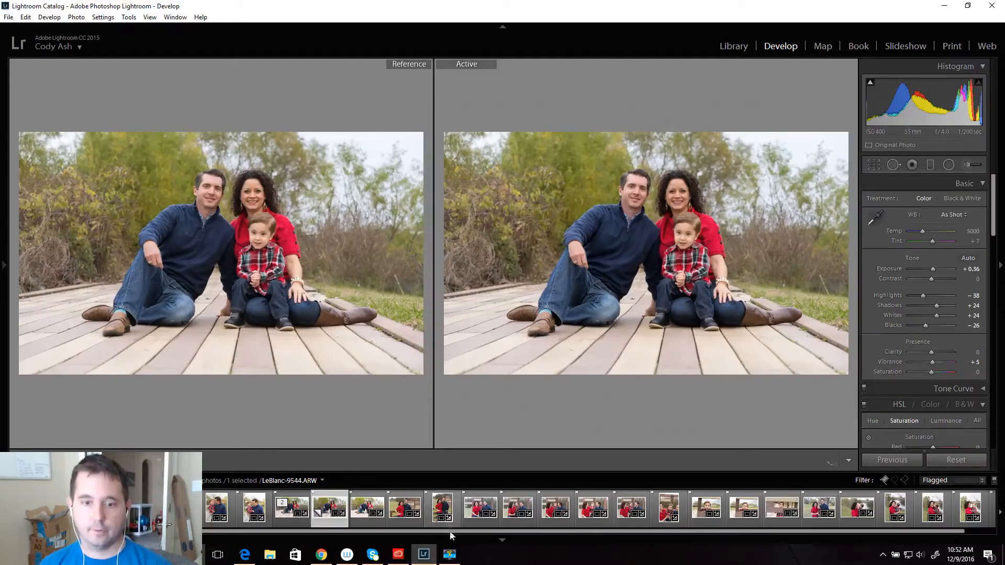
{"action": "left_click", "coordinate": [455, 555]}
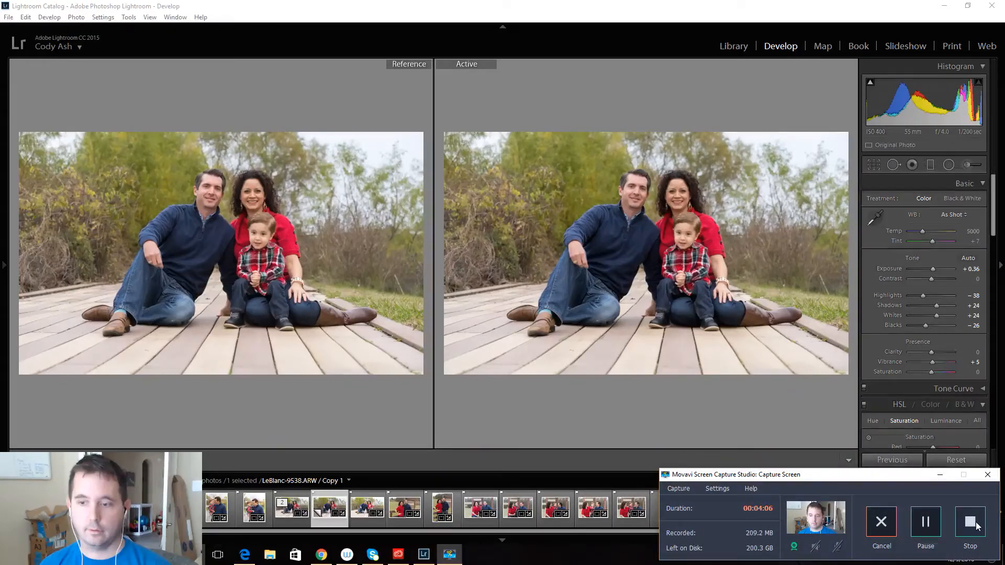